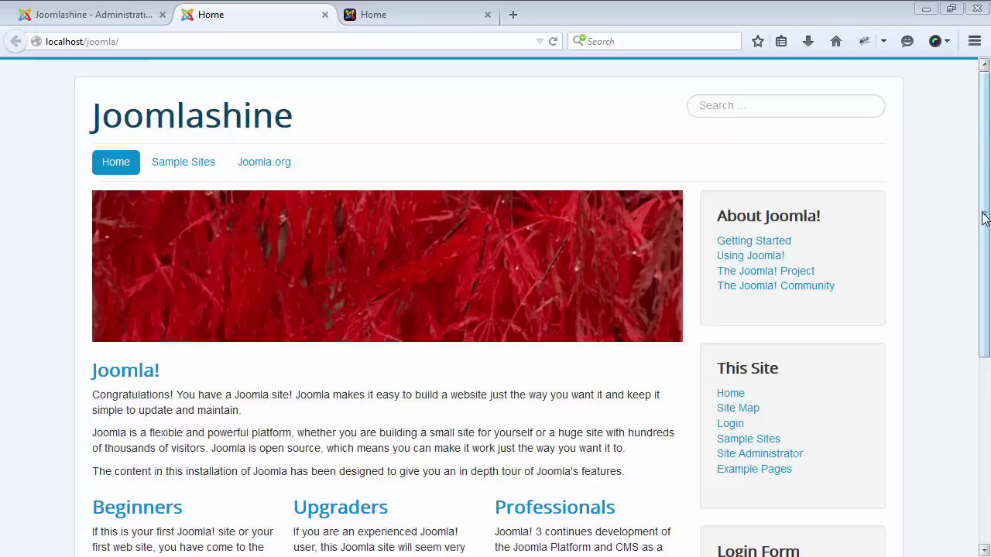
Step: Upload and install jsn_epic_pro_unlimited_6.0.8_install.zip through the Extension Manager
{"action": "left_click_drag", "start_coordinate": [984, 219], "coordinate": [985, 189]}
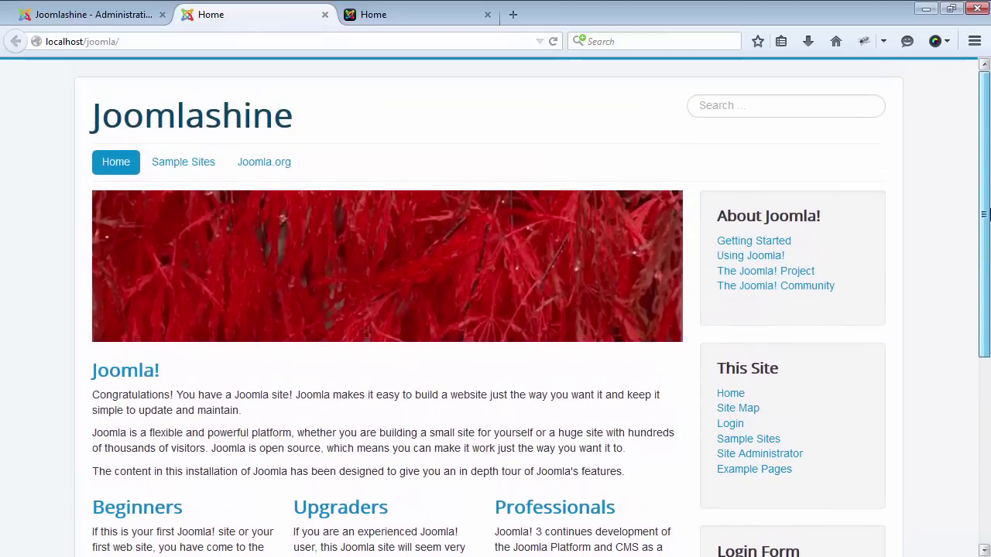
{"action": "left_click", "coordinate": [91, 13]}
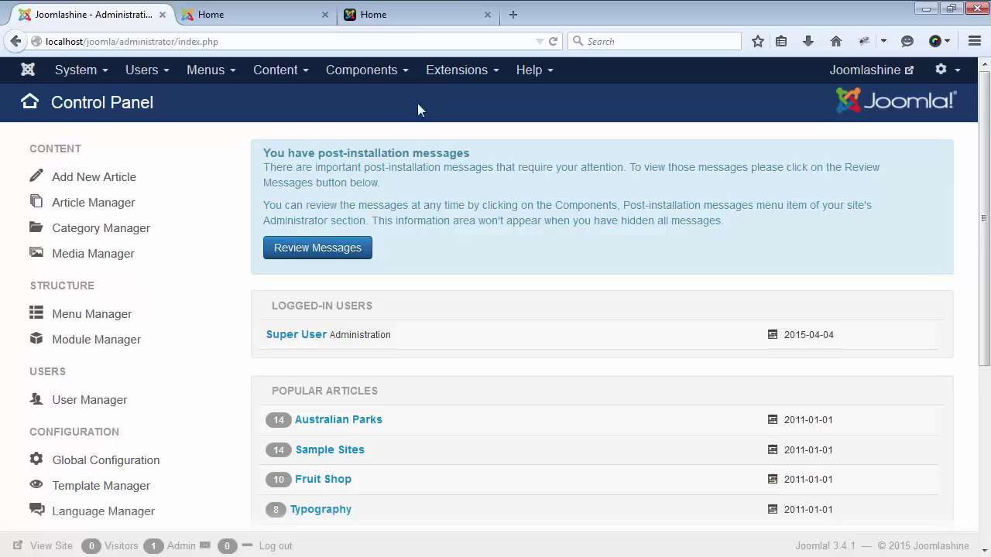
{"action": "left_click", "coordinate": [460, 70]}
{"action": "left_click", "coordinate": [467, 100]}
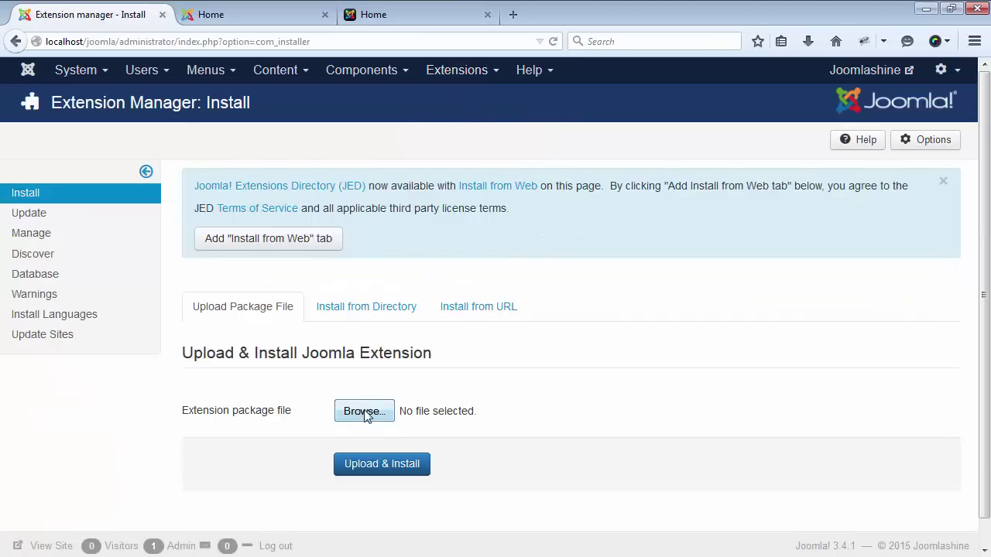
{"action": "left_click", "coordinate": [365, 415]}
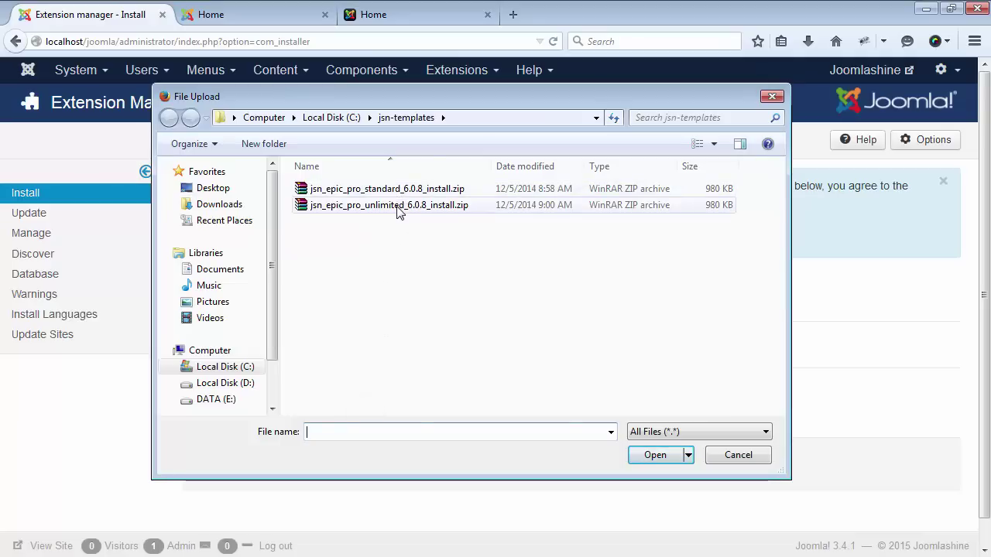
{"action": "left_click", "coordinate": [397, 209]}
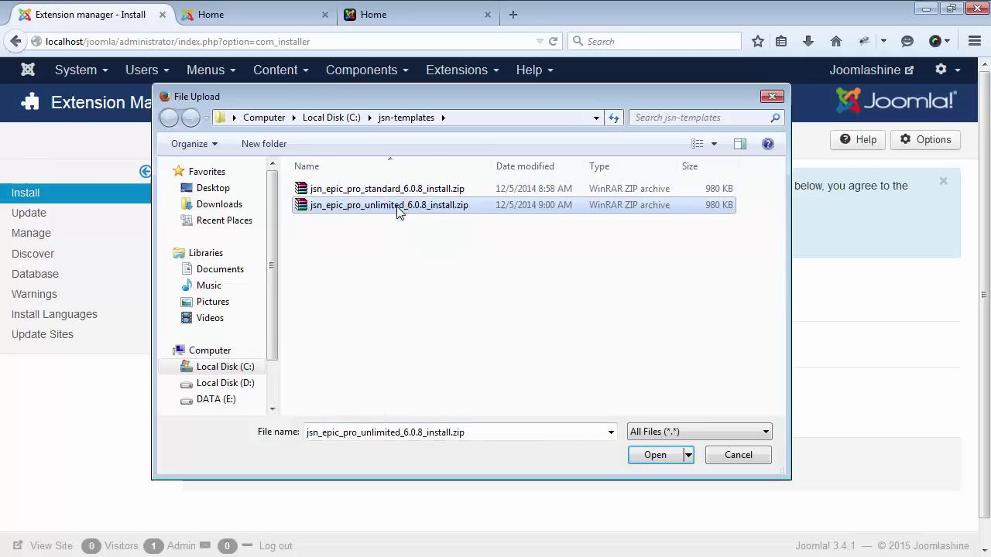
{"action": "left_click", "coordinate": [665, 456]}
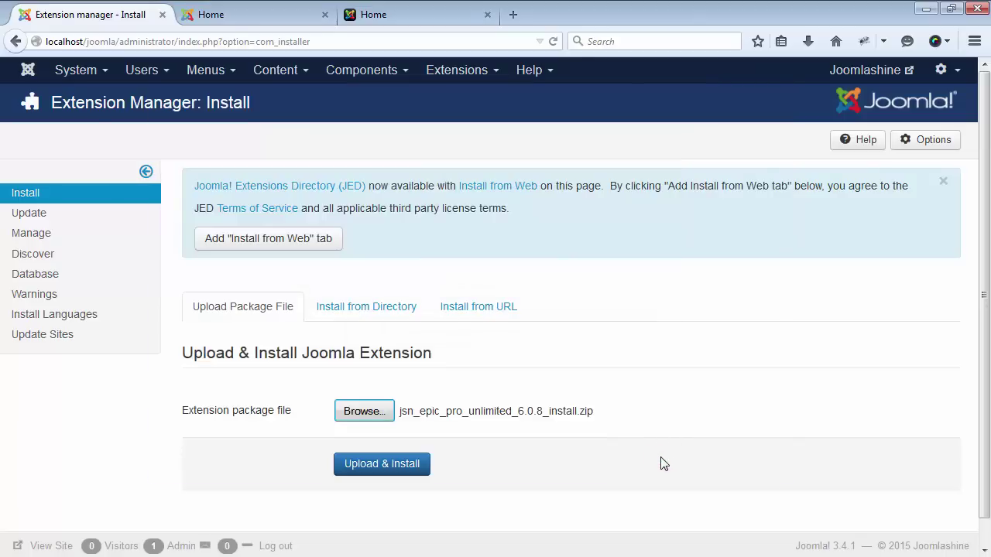
{"action": "left_click", "coordinate": [379, 465]}
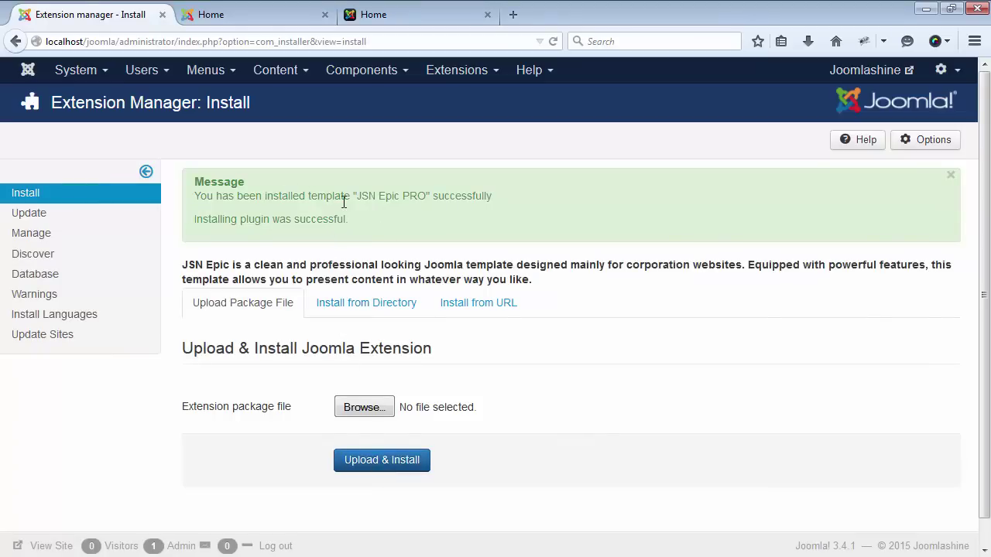
Step: Open the JSN Epic PRO - Default style from the Template Manager styles list
{"action": "left_click", "coordinate": [464, 75]}
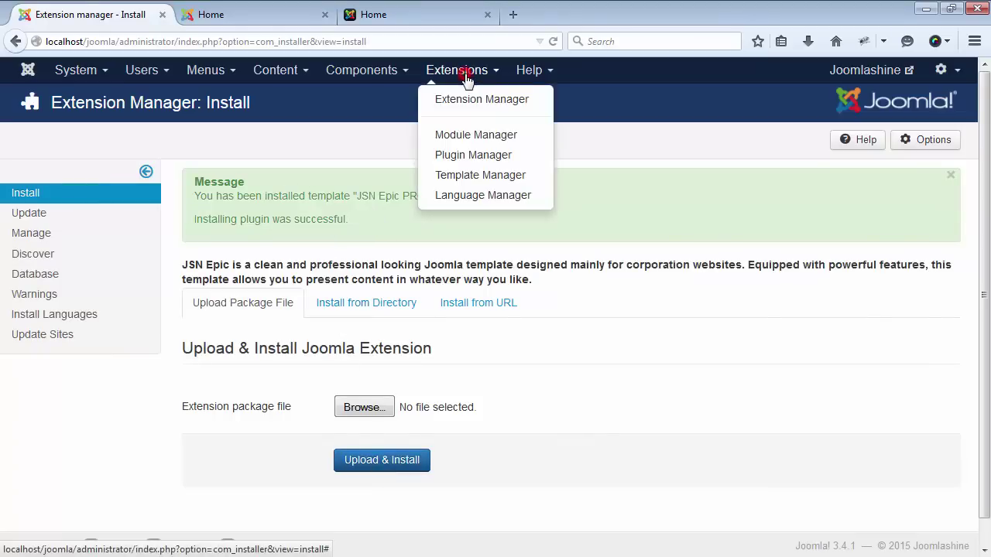
{"action": "left_click", "coordinate": [478, 178]}
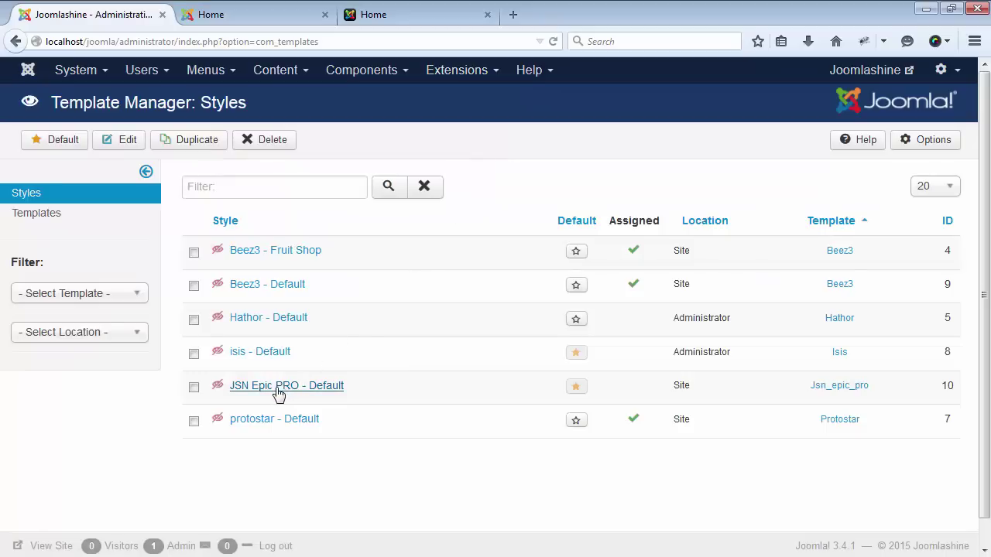
{"action": "left_click", "coordinate": [280, 388]}
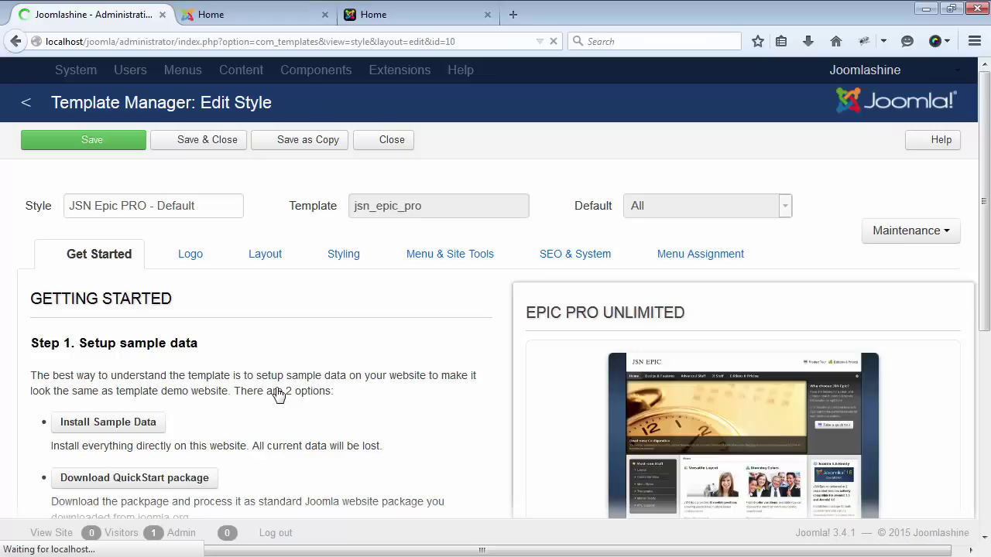
Step: Review the logo, layout, colour/font, SEO/system and menu assignment tabs, then close the editor
{"action": "left_click", "coordinate": [192, 255]}
{"action": "left_click", "coordinate": [261, 260]}
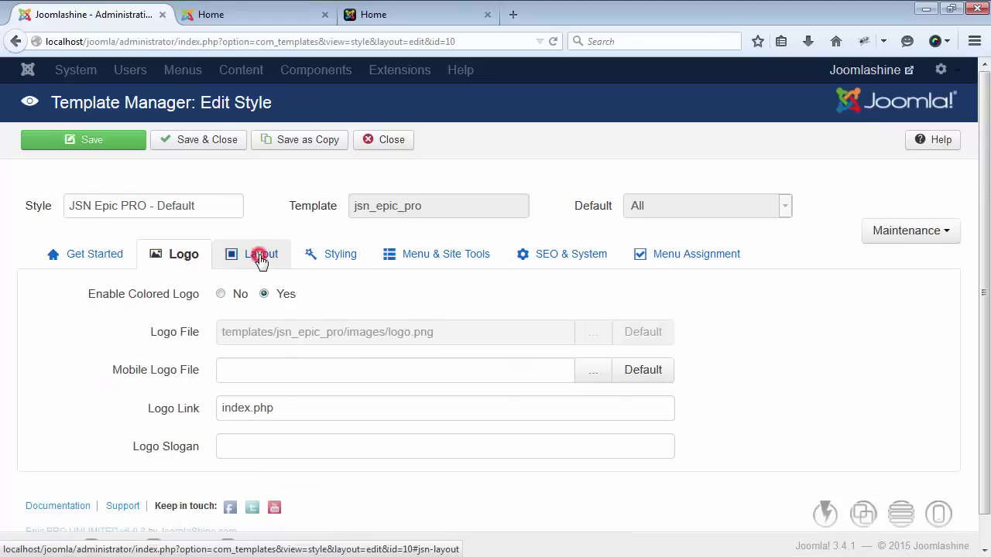
{"action": "left_click", "coordinate": [339, 261]}
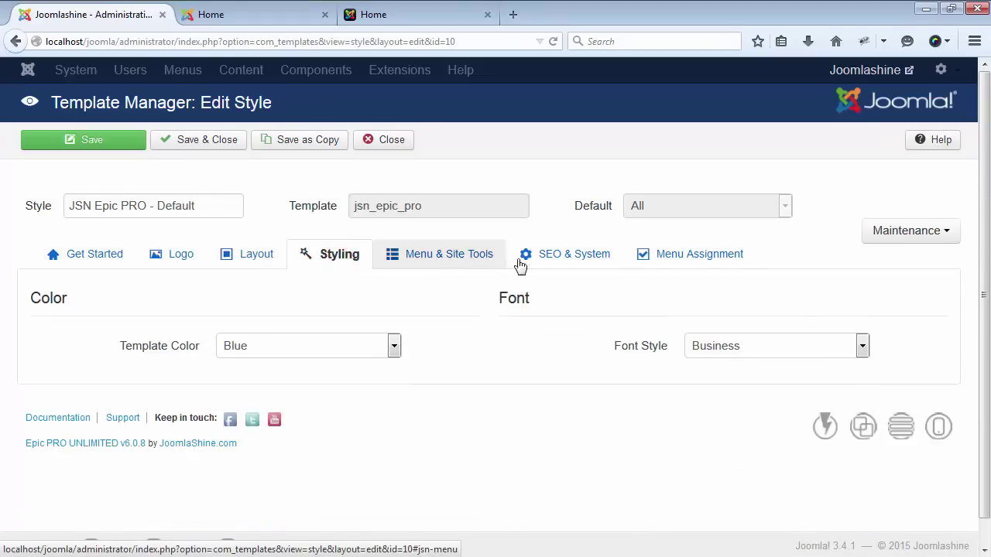
{"action": "left_click", "coordinate": [556, 261]}
{"action": "left_click", "coordinate": [698, 262]}
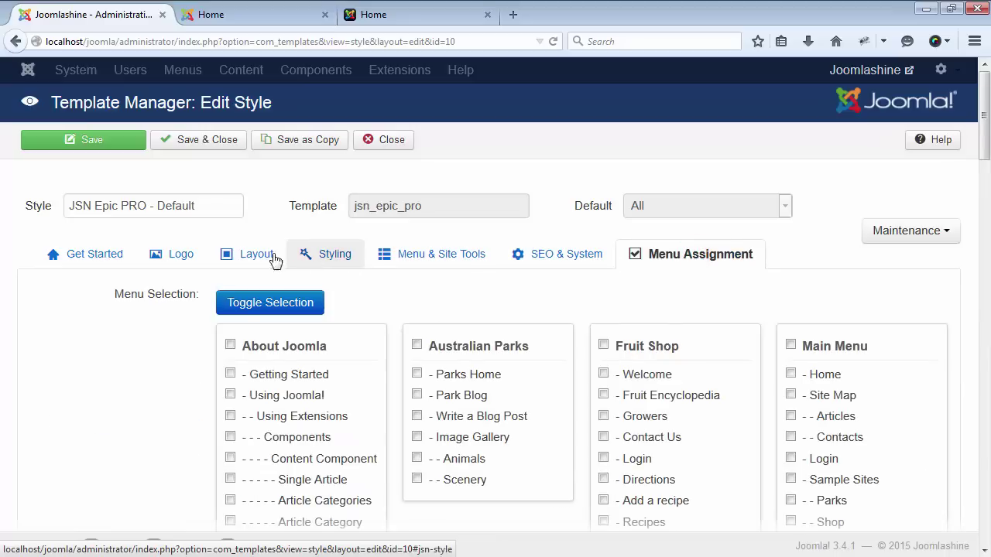
{"action": "left_click", "coordinate": [92, 256]}
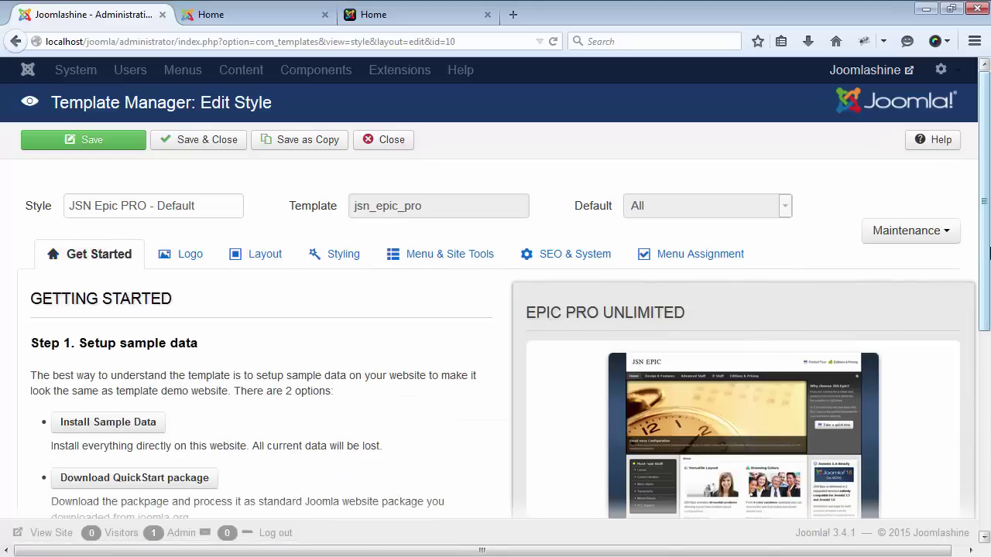
{"action": "left_click_drag", "start_coordinate": [981, 202], "coordinate": [985, 350]}
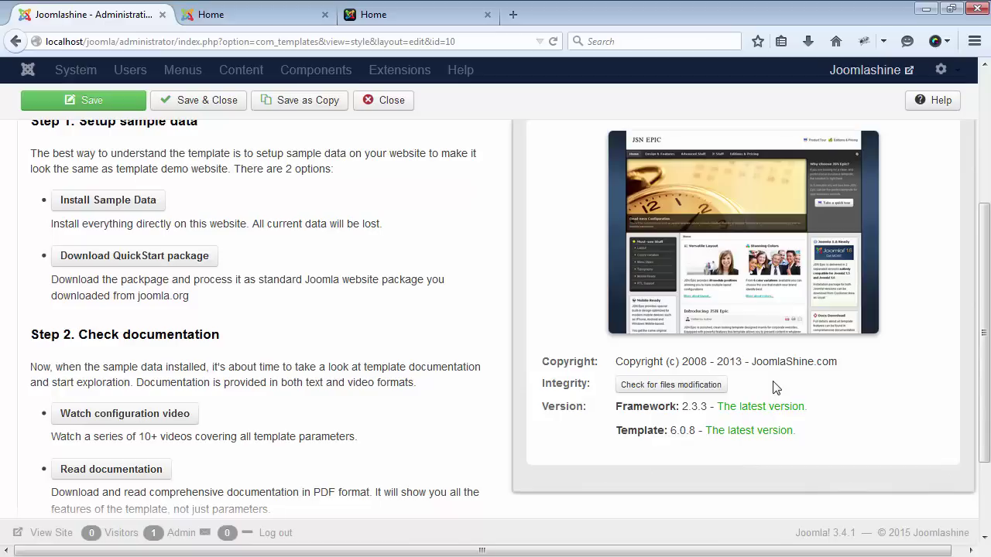
{"action": "scroll", "coordinate": [574, 215], "scroll_direction": "up", "scroll_amount": 5}
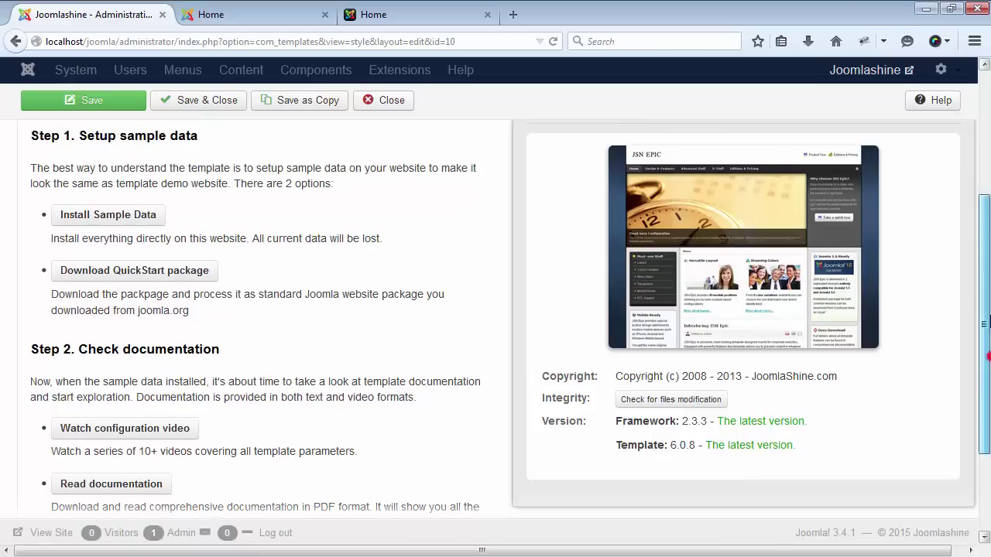
{"action": "left_click", "coordinate": [380, 140]}
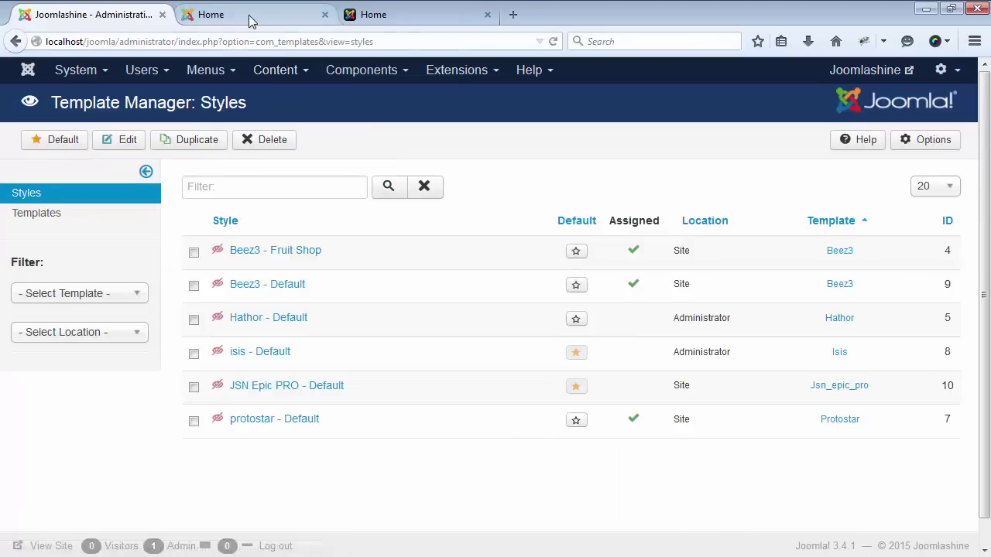
Step: Reload the localhost front page, then view the live JSN Epic demo site for comparison
{"action": "left_click", "coordinate": [249, 17]}
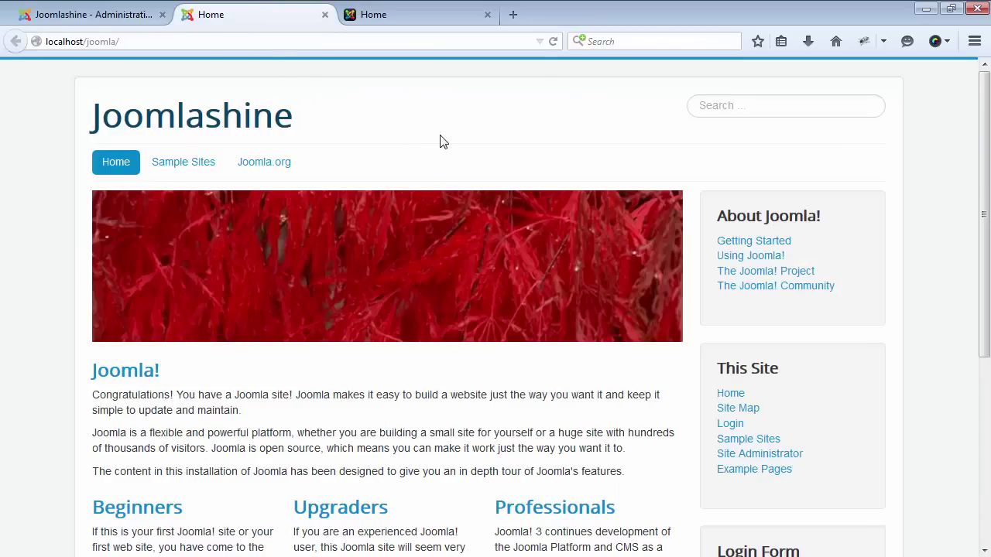
{"action": "left_click", "coordinate": [554, 43]}
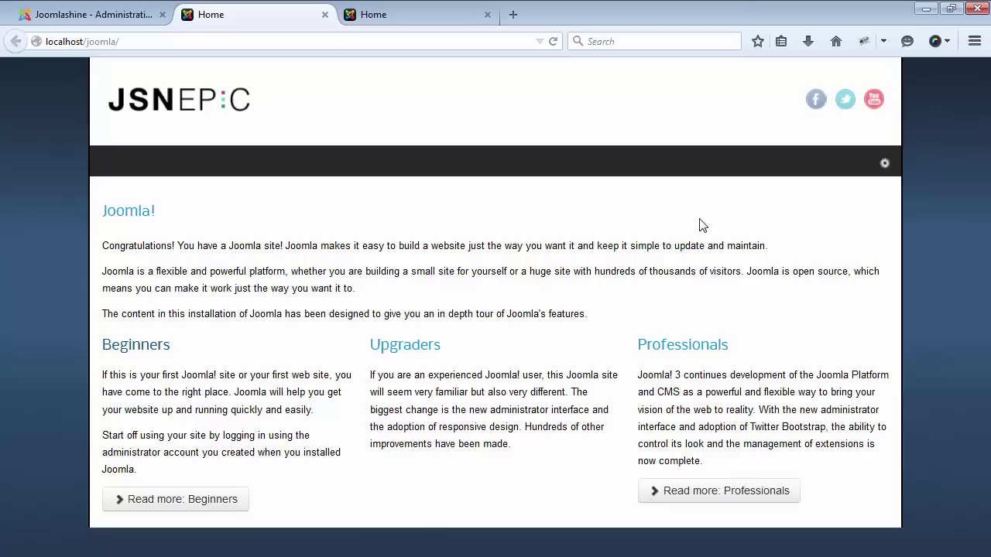
{"action": "left_click", "coordinate": [407, 18]}
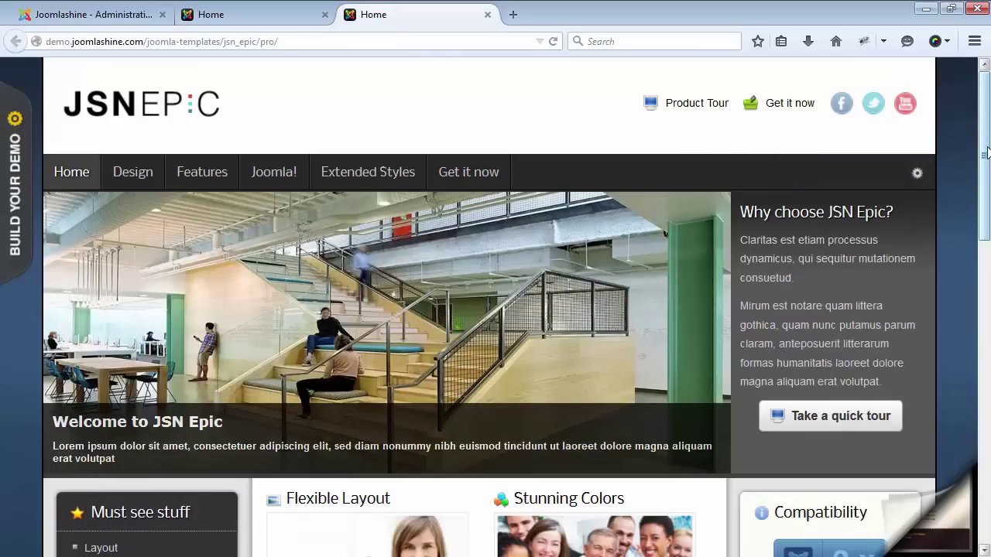
{"action": "mouse_move", "coordinate": [984, 153]}
{"action": "left_mouse_down"}
{"action": "mouse_move", "coordinate": [985, 453]}
{"action": "mouse_move", "coordinate": [985, 155]}
{"action": "left_mouse_up"}
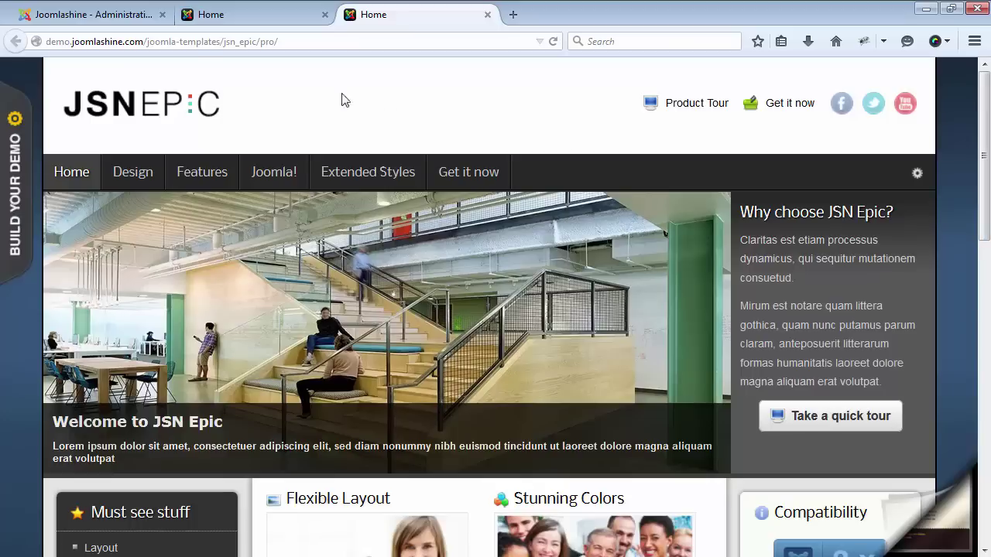
Step: Reopen JSN Epic PRO - Default from Template Manager: Styles and scroll to the sample data step
{"action": "left_click", "coordinate": [92, 16]}
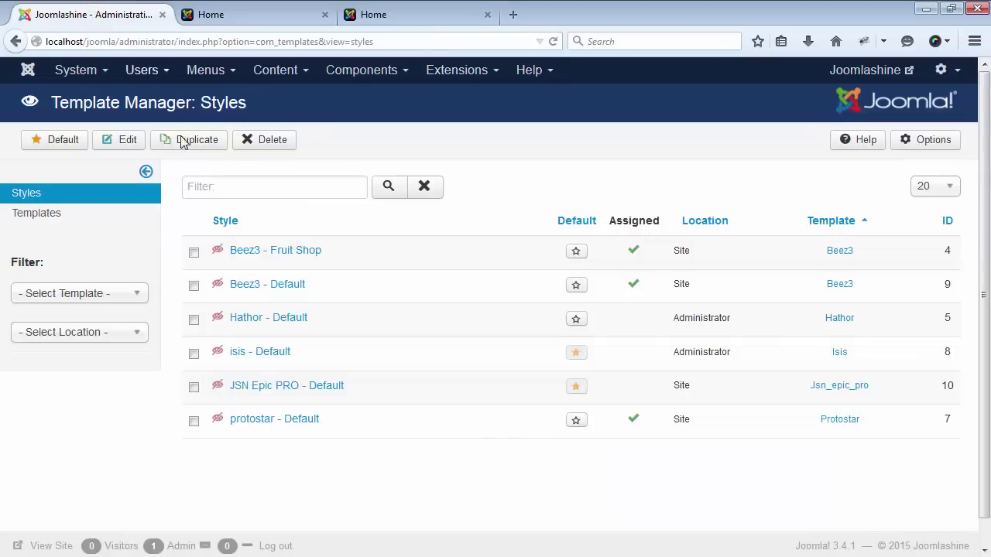
{"action": "left_click", "coordinate": [283, 395]}
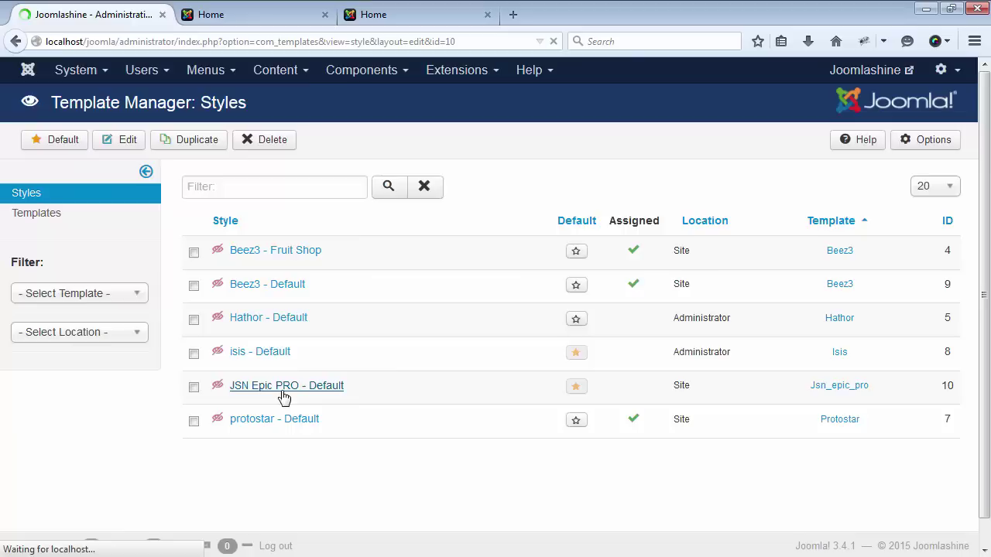
{"action": "scroll", "coordinate": [283, 396], "scroll_direction": "down", "scroll_amount": 3}
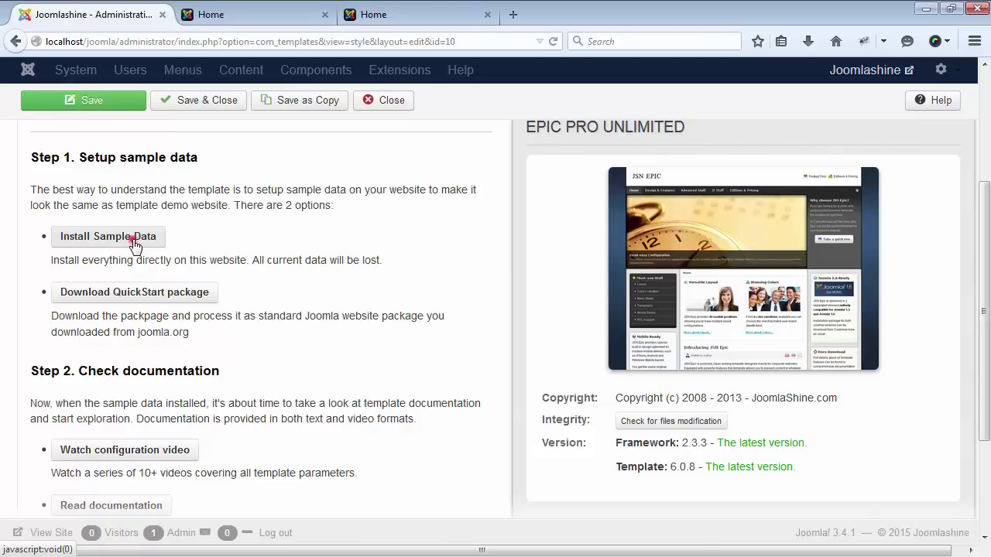
Step: Start the sample data install, accepting that it replaces all existing content
{"action": "left_click", "coordinate": [134, 245]}
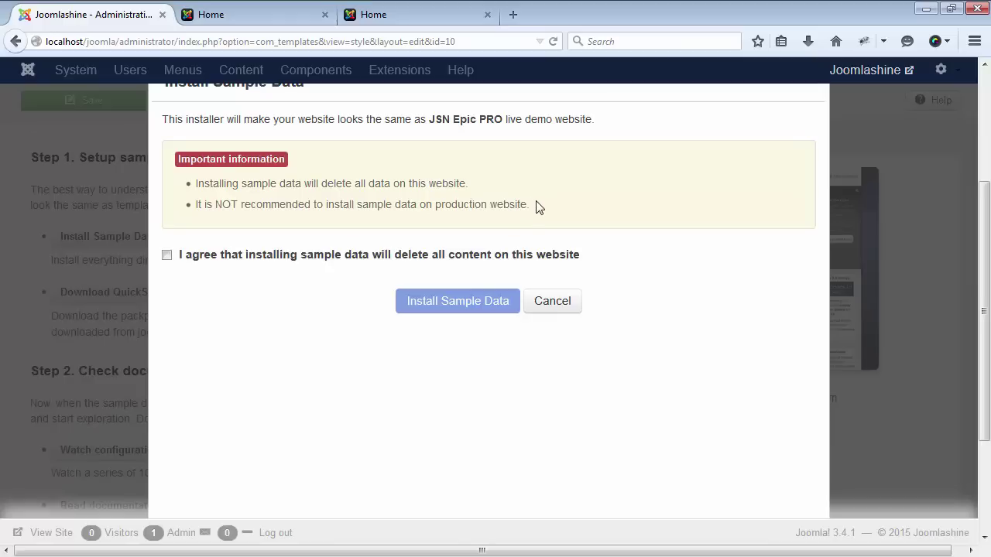
{"action": "left_click", "coordinate": [167, 255]}
{"action": "left_click", "coordinate": [456, 310]}
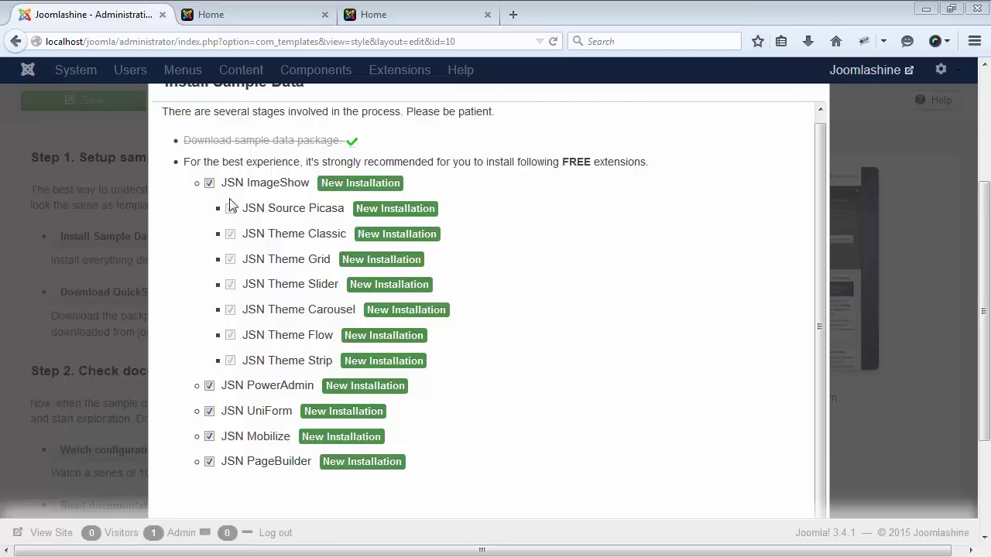
Step: Keep all recommended JSN extensions, including ImageShow and its add-ons, selected and finish installing
{"action": "left_click", "coordinate": [208, 186]}
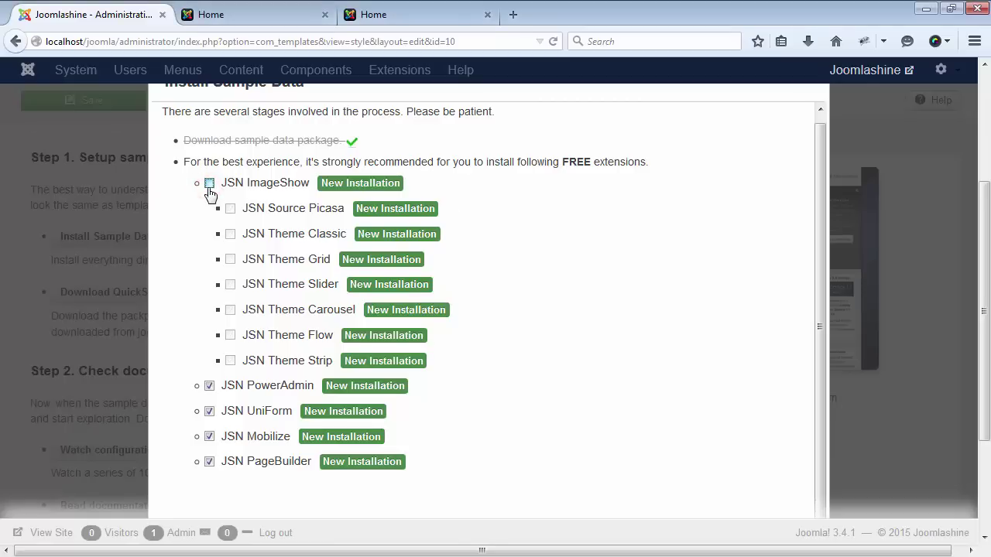
{"action": "left_click", "coordinate": [208, 184]}
{"action": "left_click_drag", "start_coordinate": [980, 231], "coordinate": [982, 320]}
{"action": "left_click", "coordinate": [464, 397]}
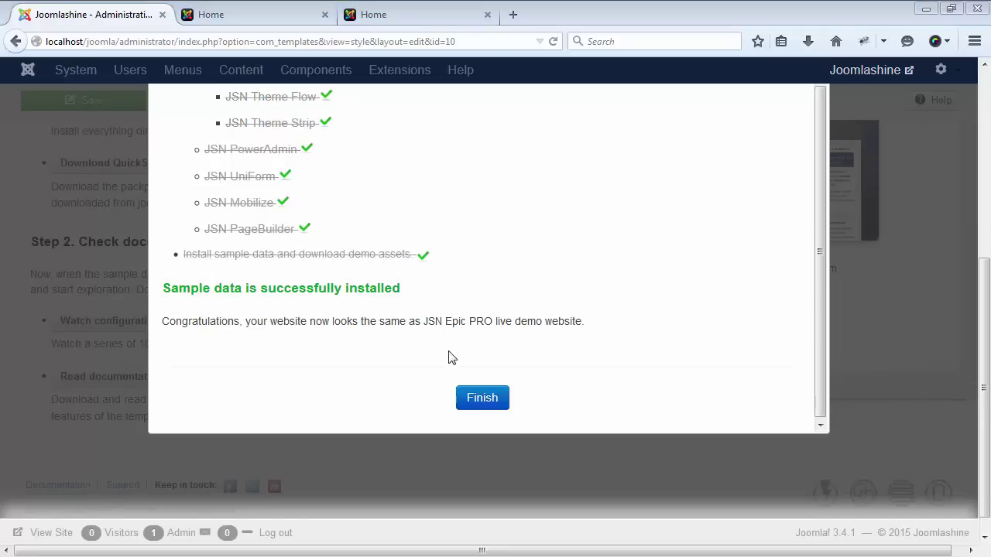
{"action": "left_click", "coordinate": [479, 400]}
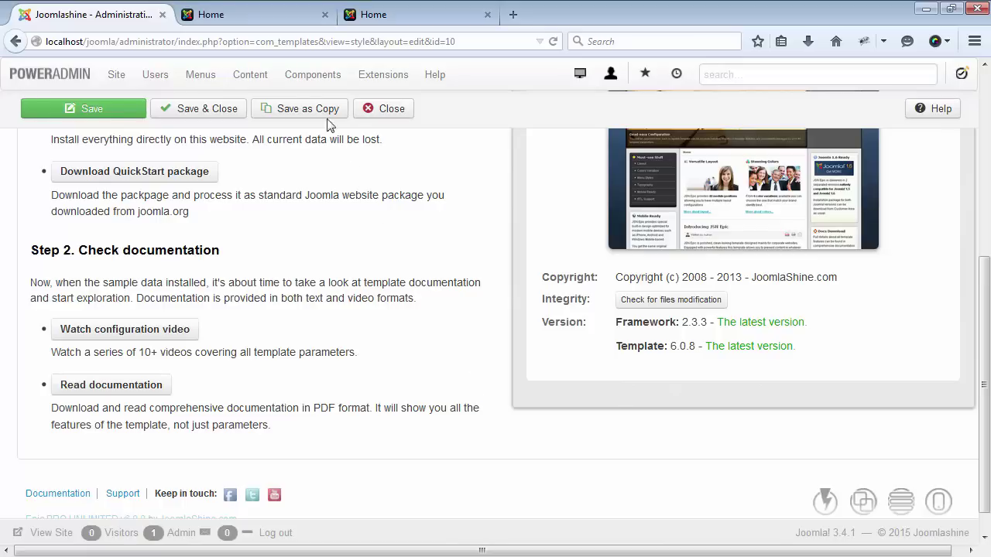
Step: Reload the localhost home page with sample data and compare it against the demo.joomlashine.com tab
{"action": "left_click", "coordinate": [260, 17]}
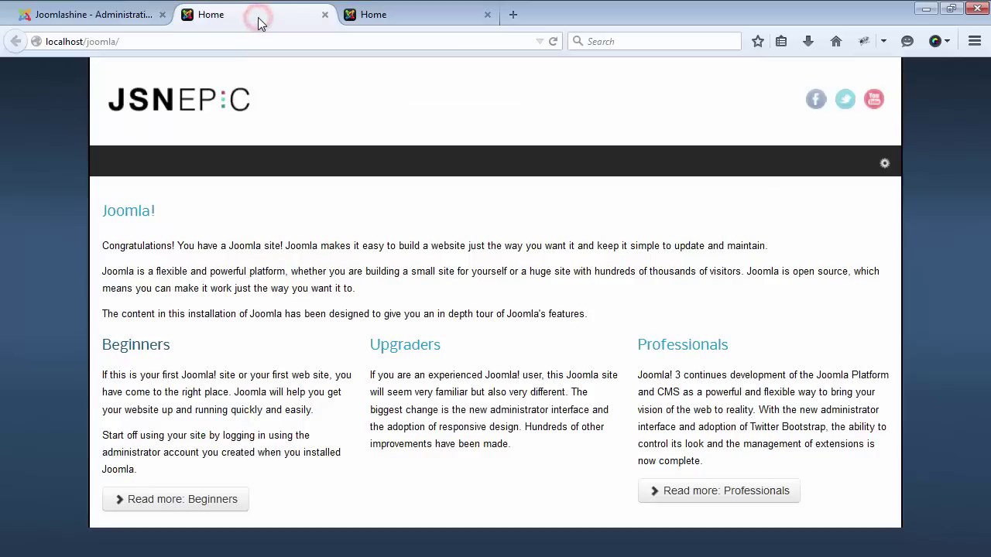
{"action": "left_click", "coordinate": [553, 46]}
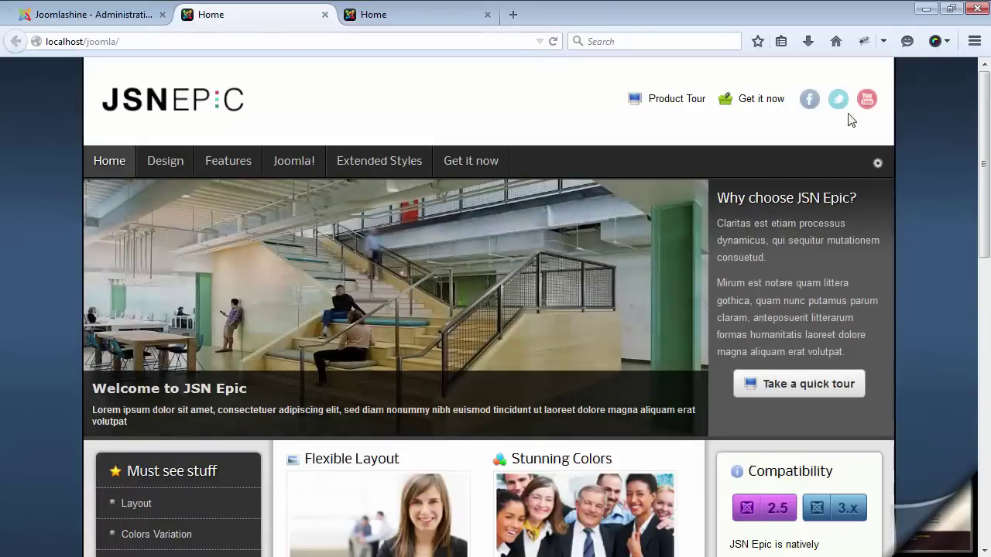
{"action": "left_click_drag", "start_coordinate": [983, 132], "coordinate": [984, 162]}
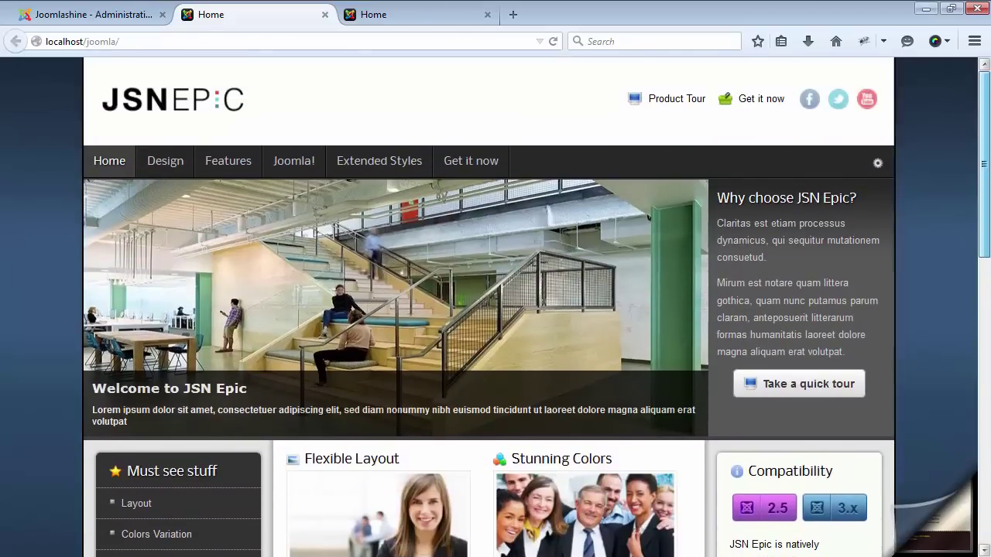
{"action": "left_click", "coordinate": [433, 15]}
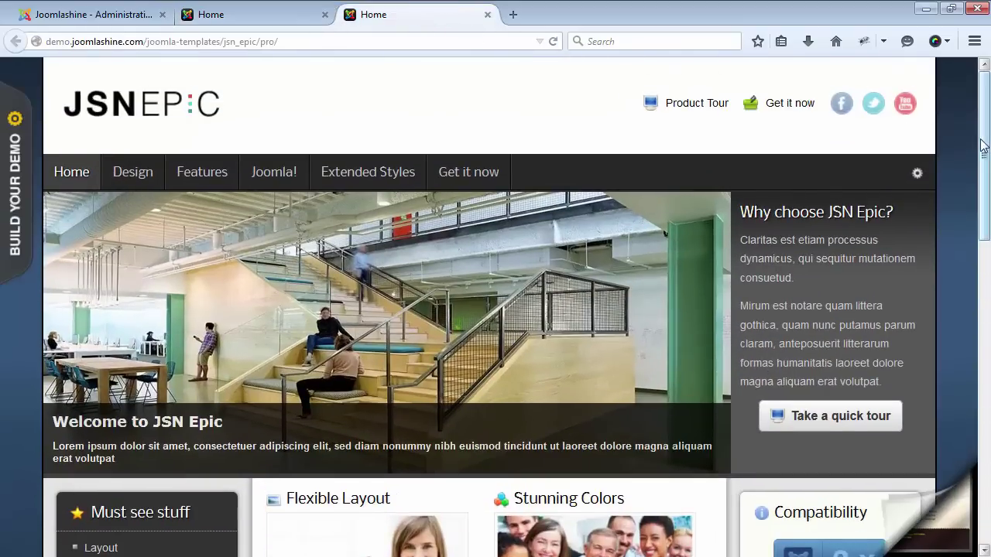
{"action": "mouse_move", "coordinate": [984, 147]}
{"action": "left_mouse_down"}
{"action": "mouse_move", "coordinate": [986, 447]}
{"action": "mouse_move", "coordinate": [985, 147]}
{"action": "left_mouse_up"}
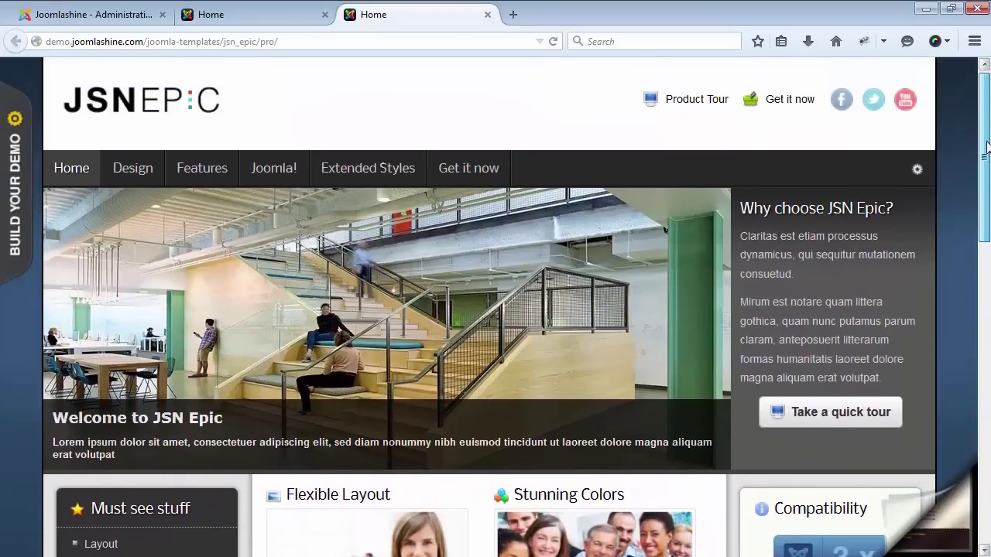